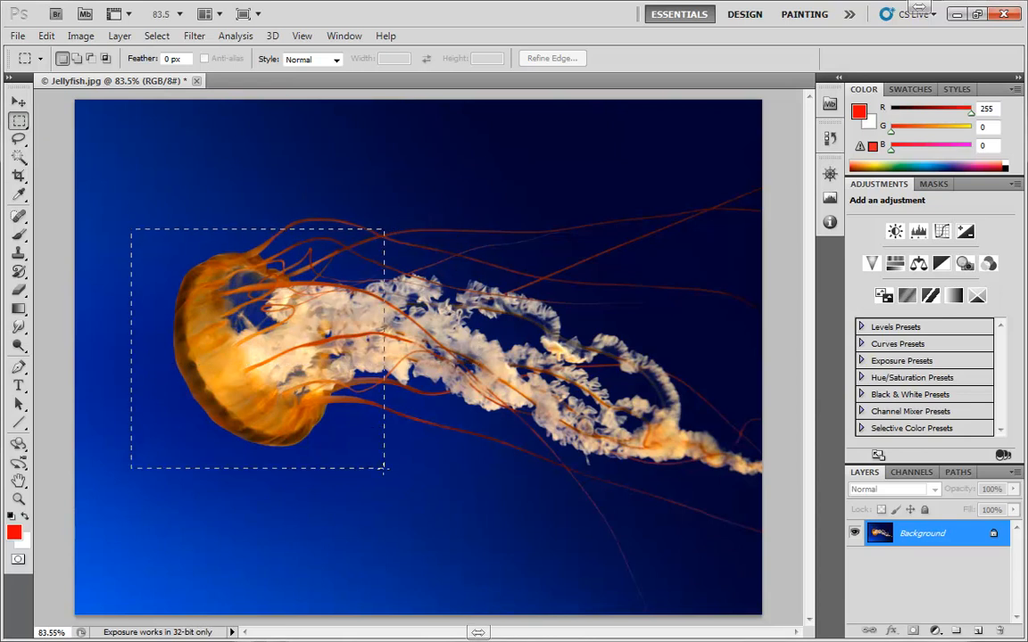
- Draw a rectangular selection enclosing the jellyfish's bell and the first part of its tentacles
drag(344, 578, 414, 553)
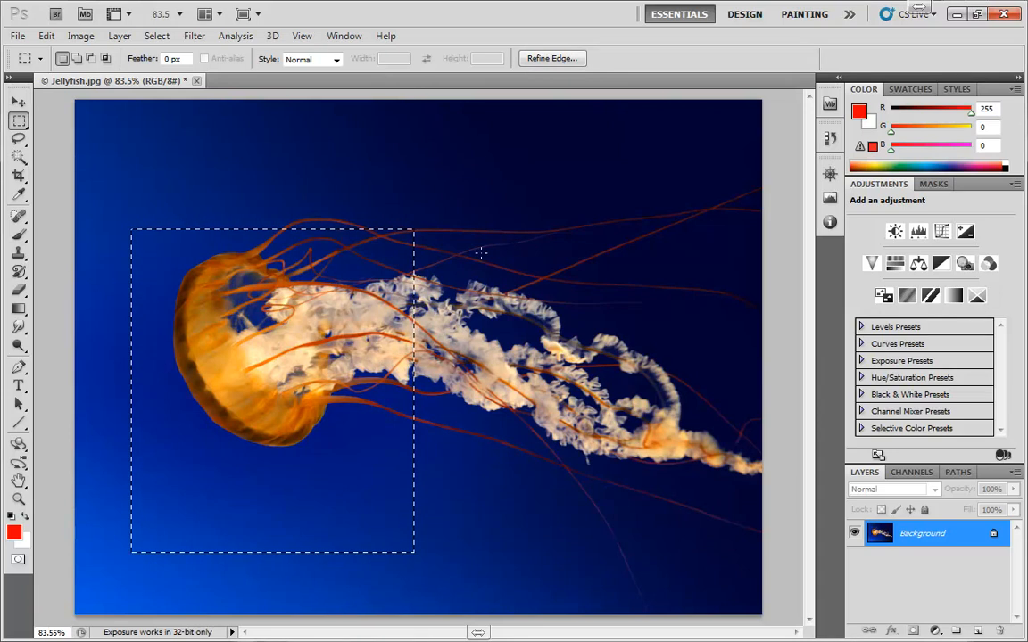
- Try transforming the selection outline by moving it over the tentacles and resizing it from its corners and edges
click(157, 36)
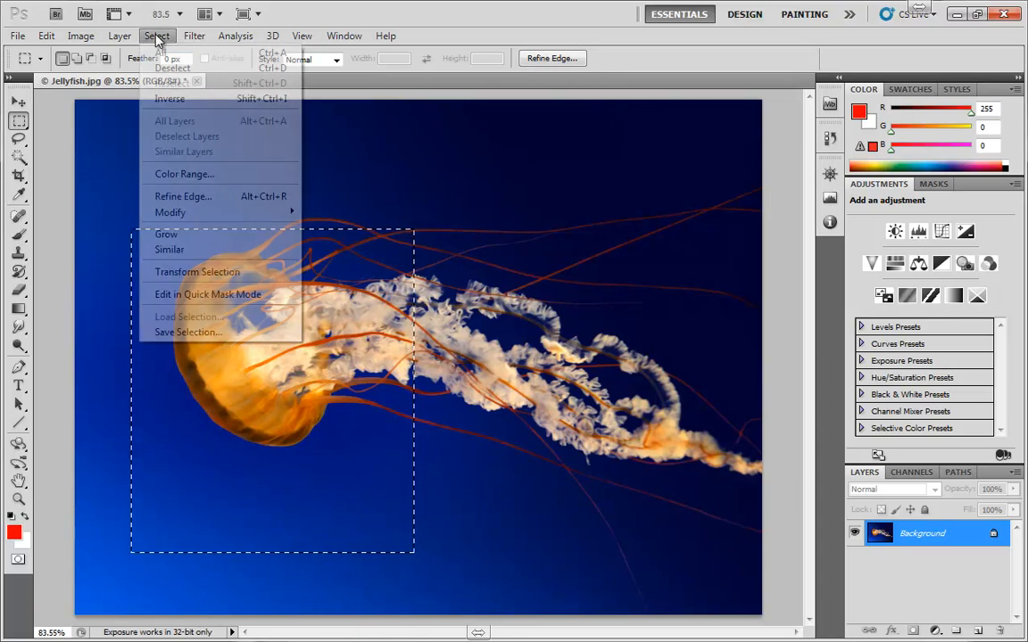
click(227, 271)
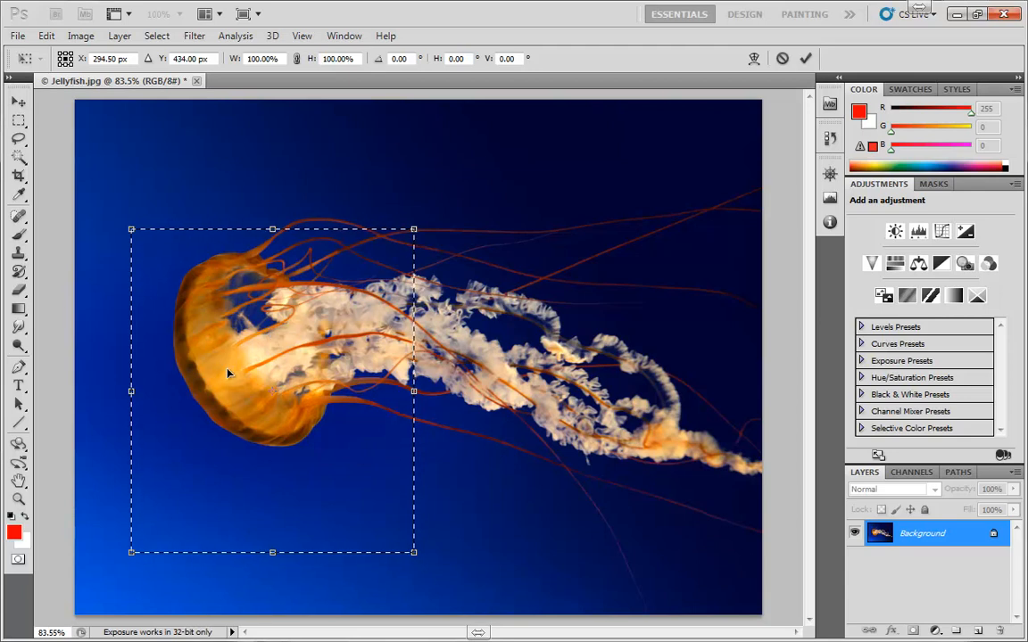
drag(227, 373, 390, 311)
mouse_move(392, 272)
mouse_down()
mouse_move(317, 323)
mouse_move(236, 350)
mouse_move(312, 306)
mouse_move(430, 267)
mouse_move(381, 304)
mouse_move(396, 281)
mouse_up()
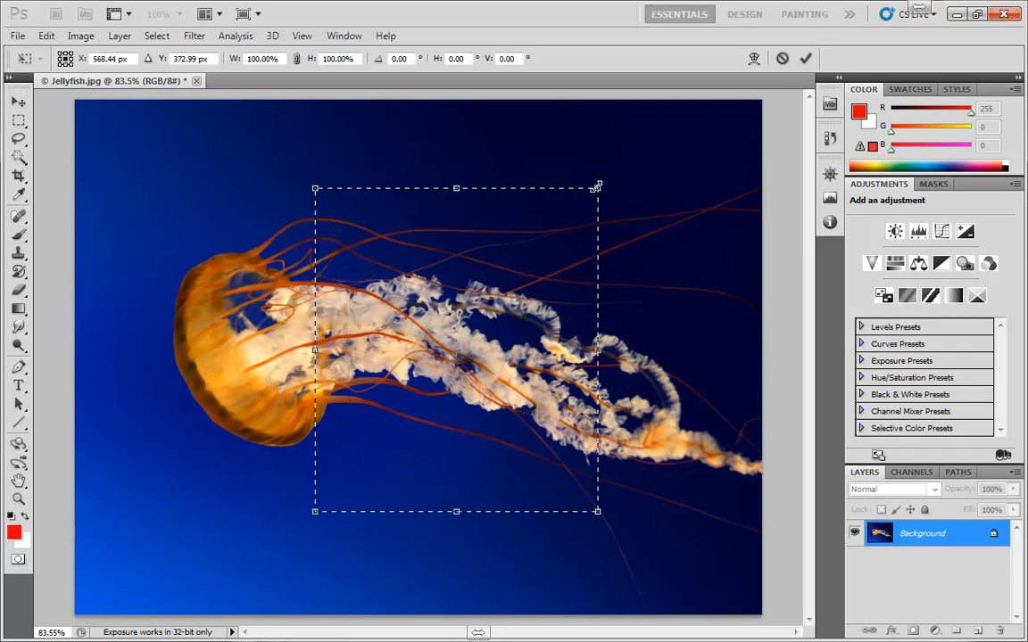
drag(596, 187, 506, 297)
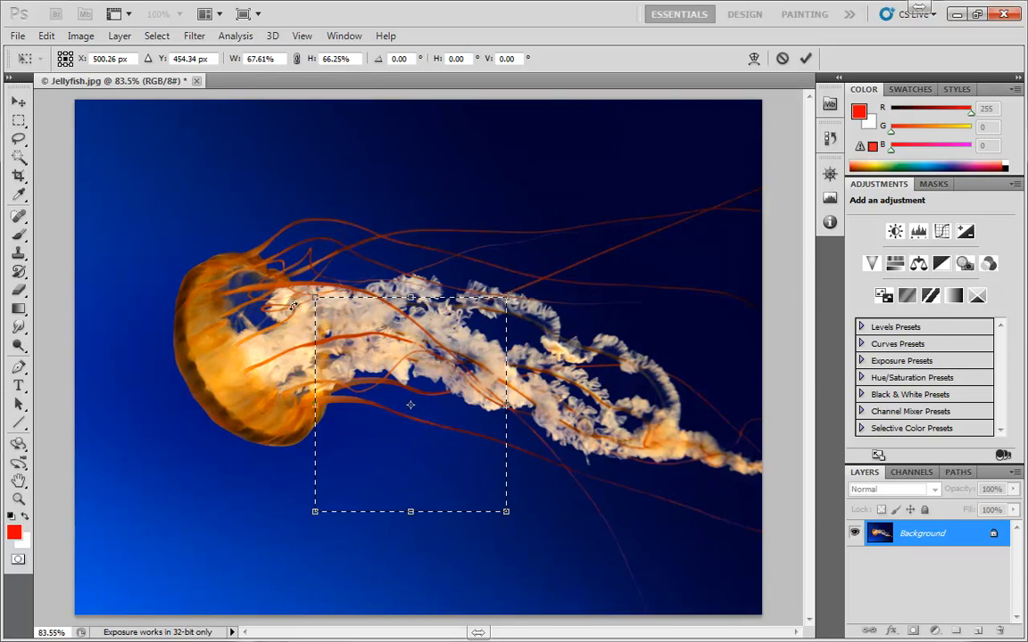
drag(315, 297, 273, 250)
drag(387, 250, 390, 202)
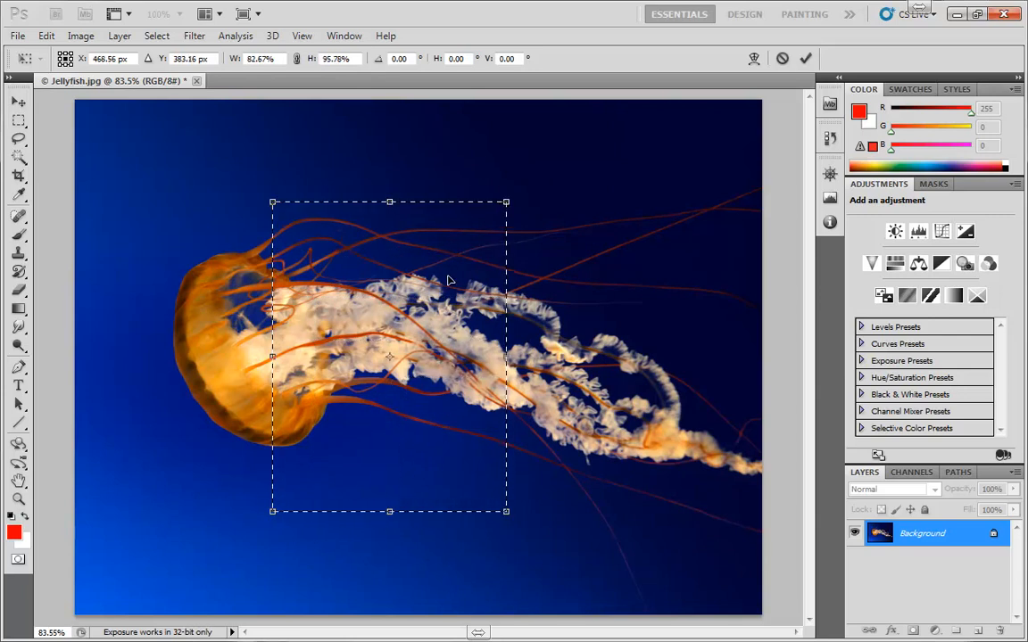
drag(506, 360, 533, 359)
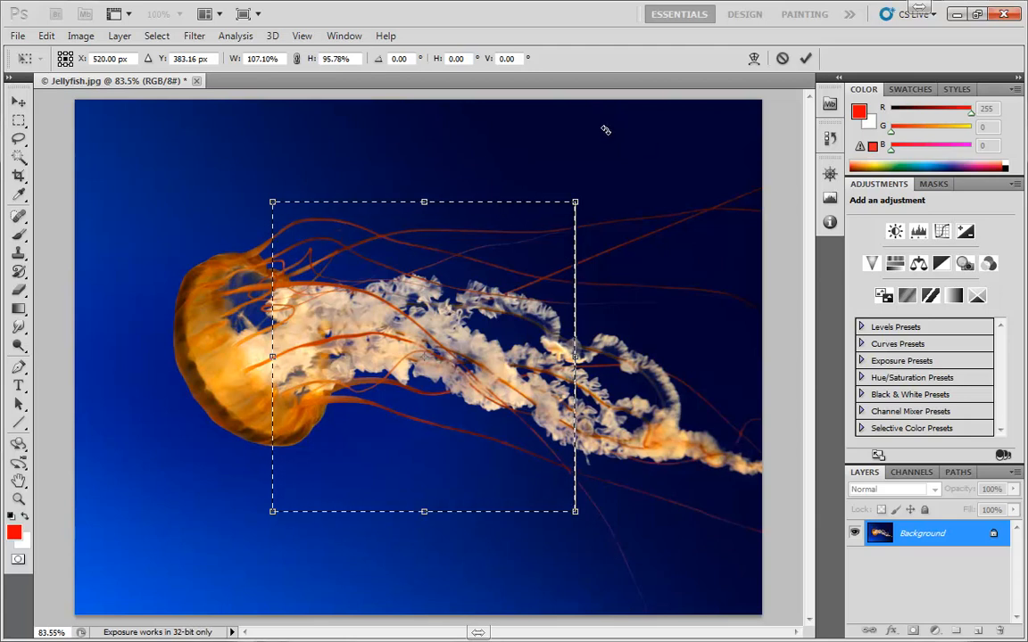
- Try rotating the selection outline about a reference point relocated above the jellyfish's bell, and cancel the transformation
drag(614, 160, 555, 153)
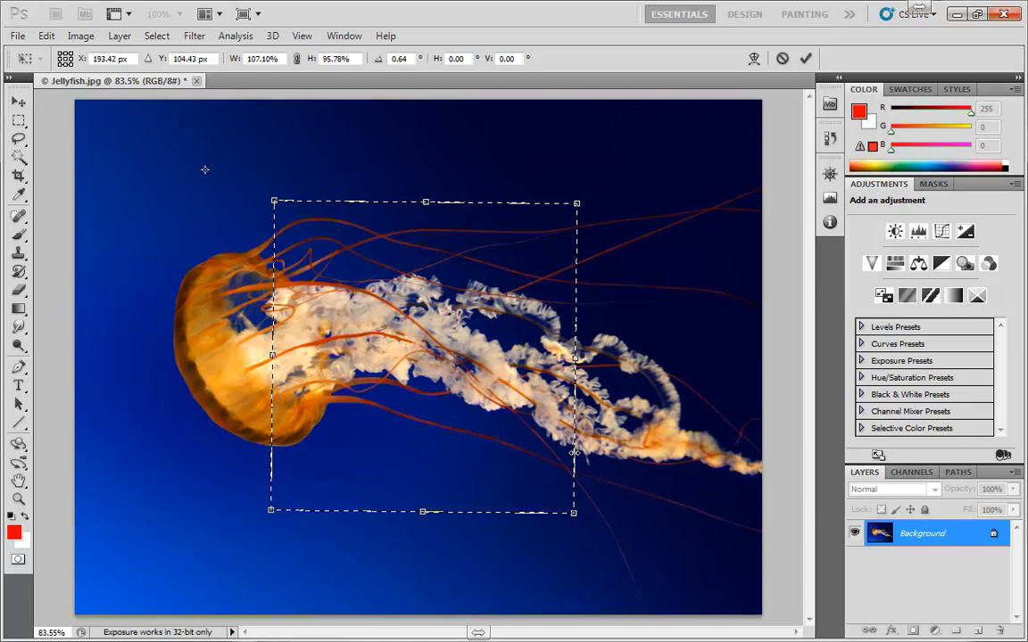
mouse_move(603, 544)
mouse_down()
mouse_move(499, 607)
mouse_move(642, 522)
mouse_move(642, 482)
mouse_move(492, 610)
mouse_move(594, 541)
mouse_up()
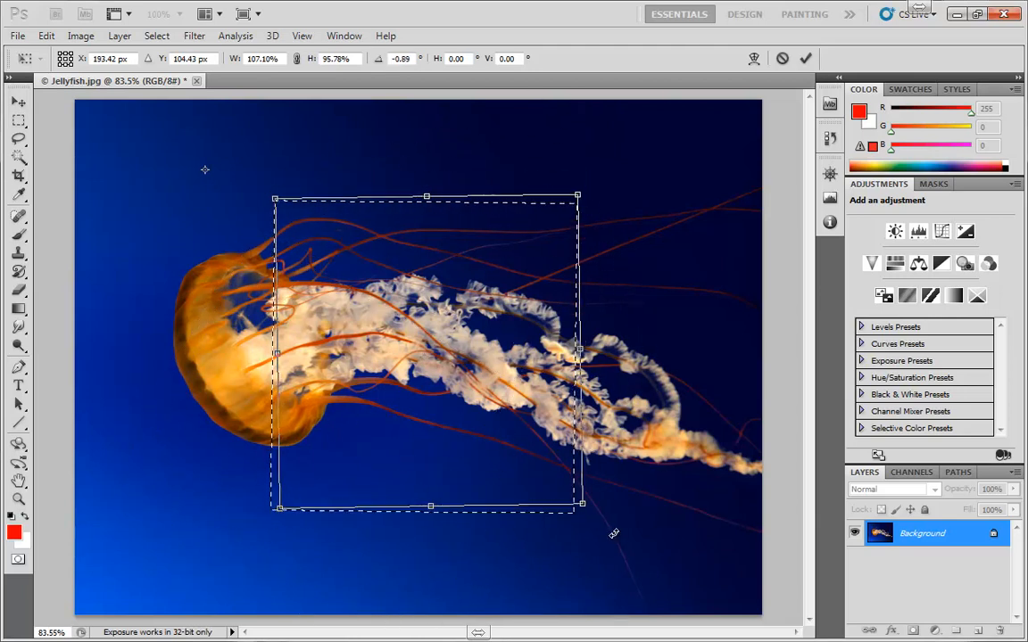
key(Escape)
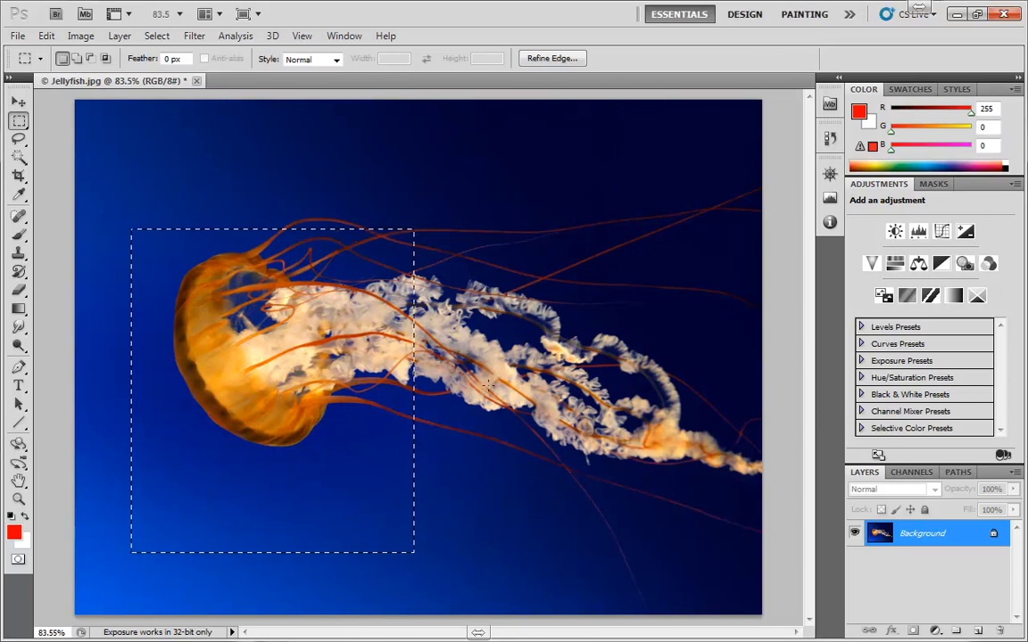
- Move the rectangular selection outline up and to the right so it surrounds the middle of the tentacles
drag(345, 402, 479, 360)
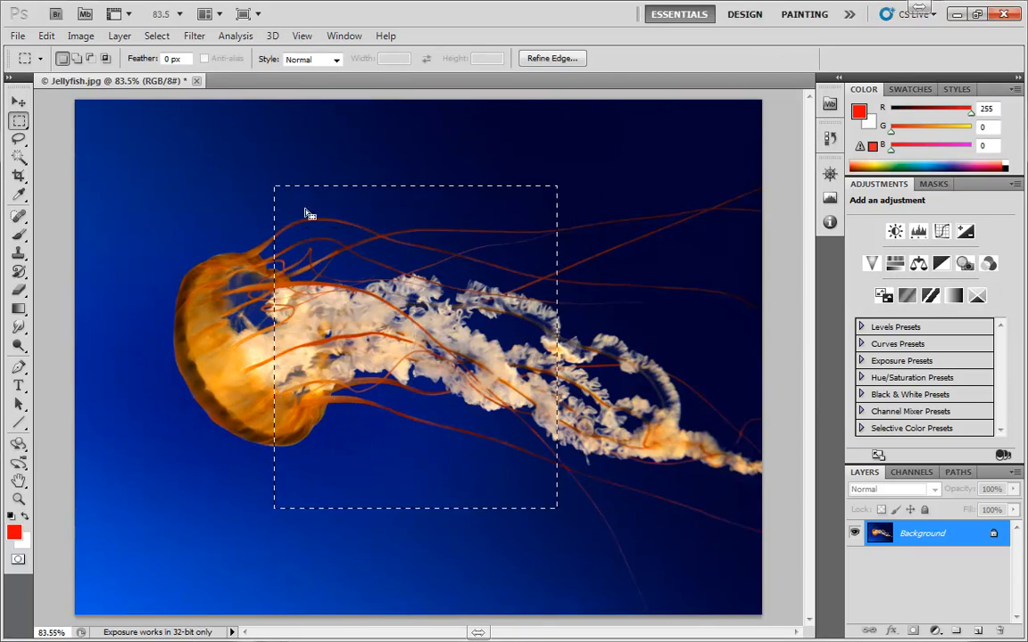
- Try scaling the selection outline proportionally from its lower-right corner and extending its bottom edge downward
click(156, 36)
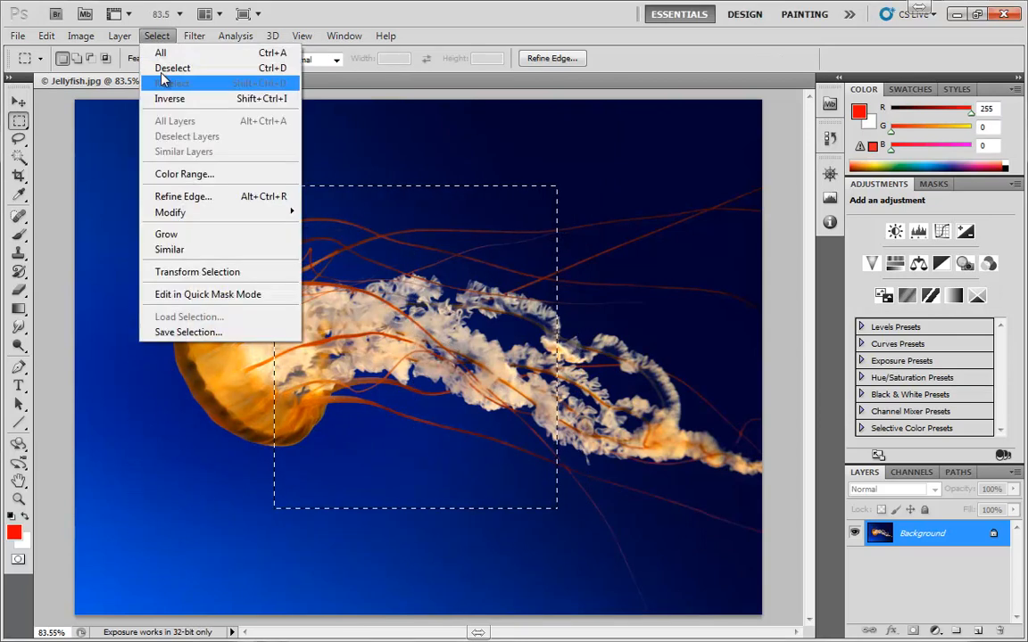
click(191, 272)
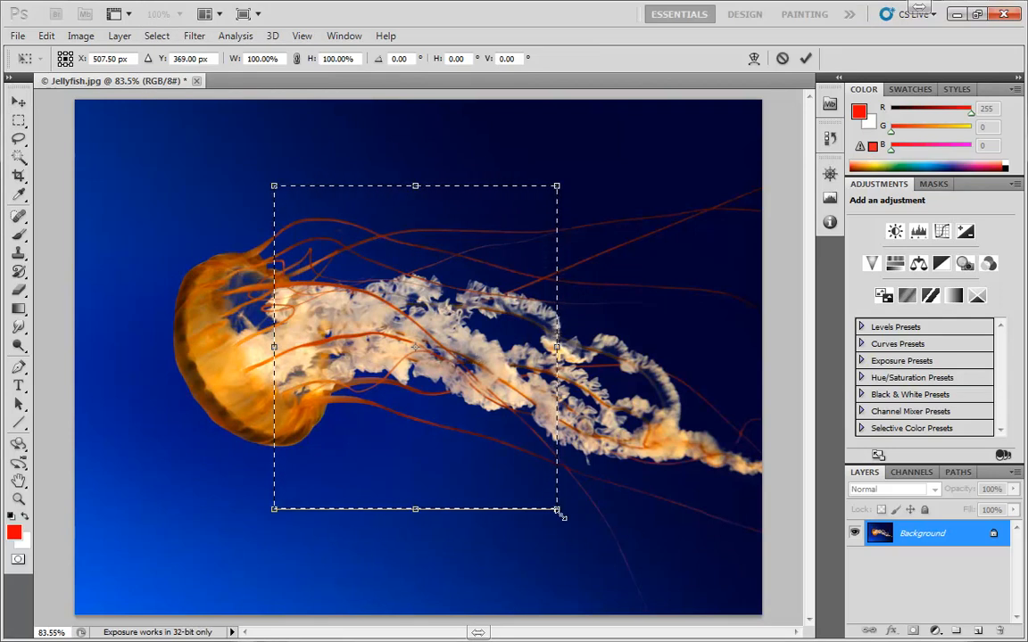
mouse_move(557, 511)
mouse_down()
mouse_move(405, 345)
mouse_move(389, 304)
mouse_move(554, 506)
mouse_up()
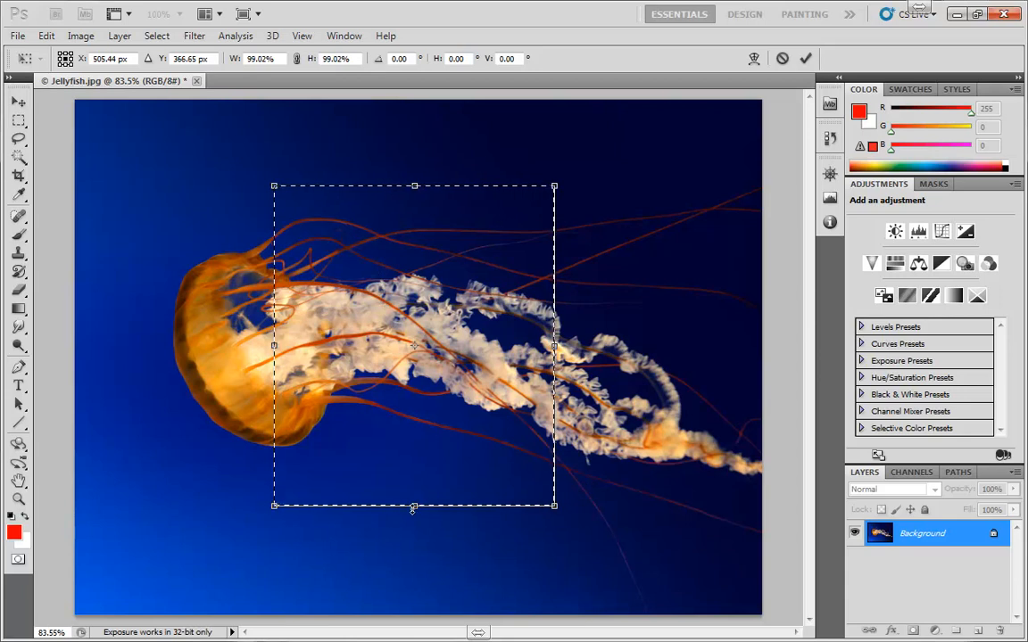
drag(414, 470, 442, 524)
mouse_move(554, 526)
mouse_down()
mouse_move(393, 343)
mouse_move(557, 527)
mouse_up()
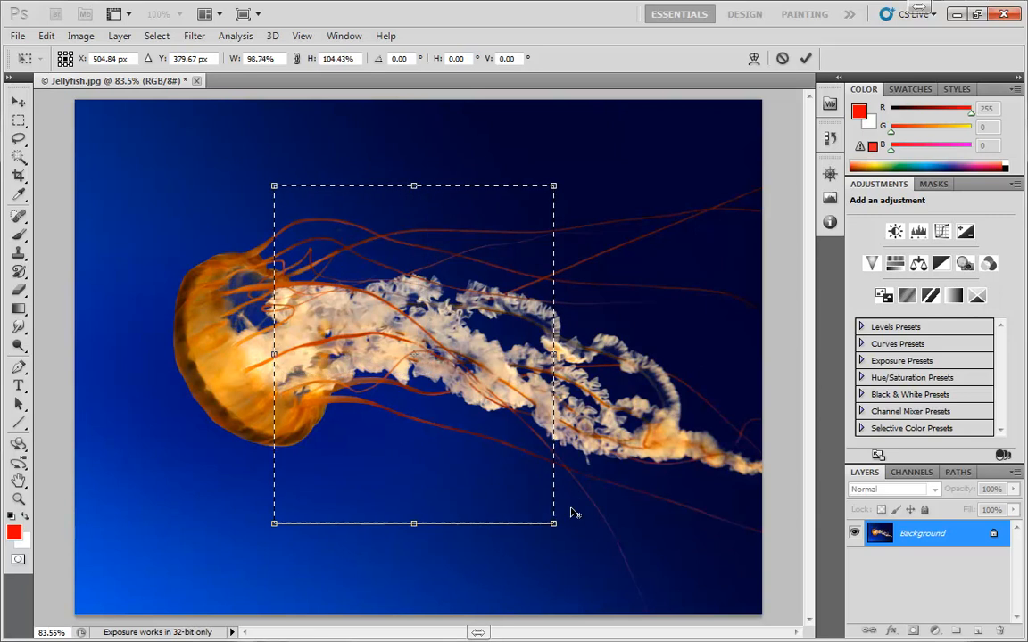
- Try scaling the selection outline about its center and about a reference point moved above the jellyfish's bell, and cancel the transformation
drag(535, 453, 609, 540)
drag(210, 251, 170, 192)
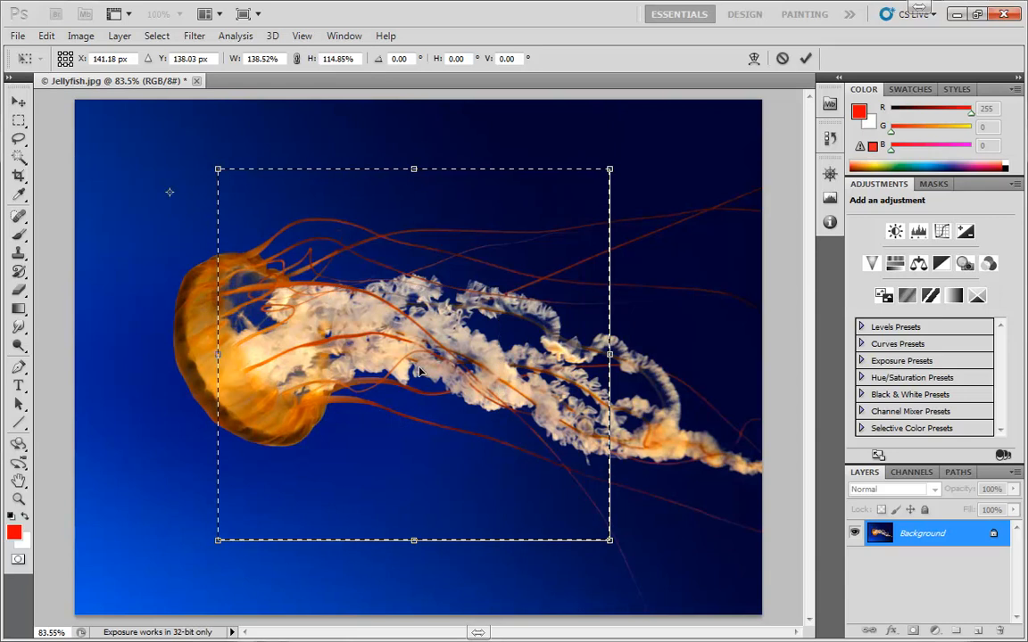
drag(605, 537, 587, 472)
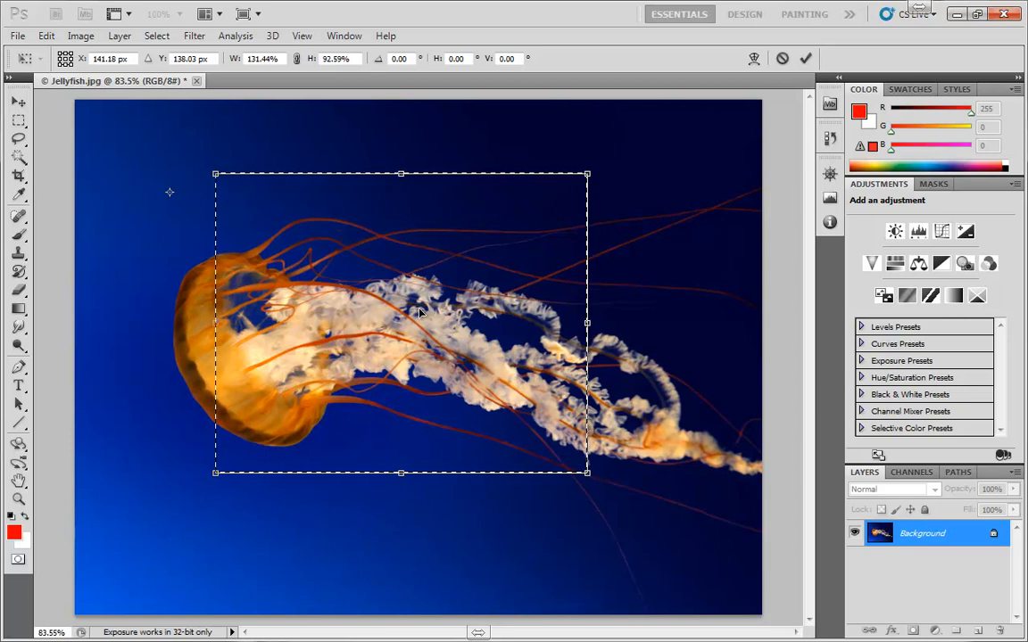
key(Escape)
- Transform the selection outline by distorting its four corners independently into an irregular quadrilateral over the jellyfish
click(157, 36)
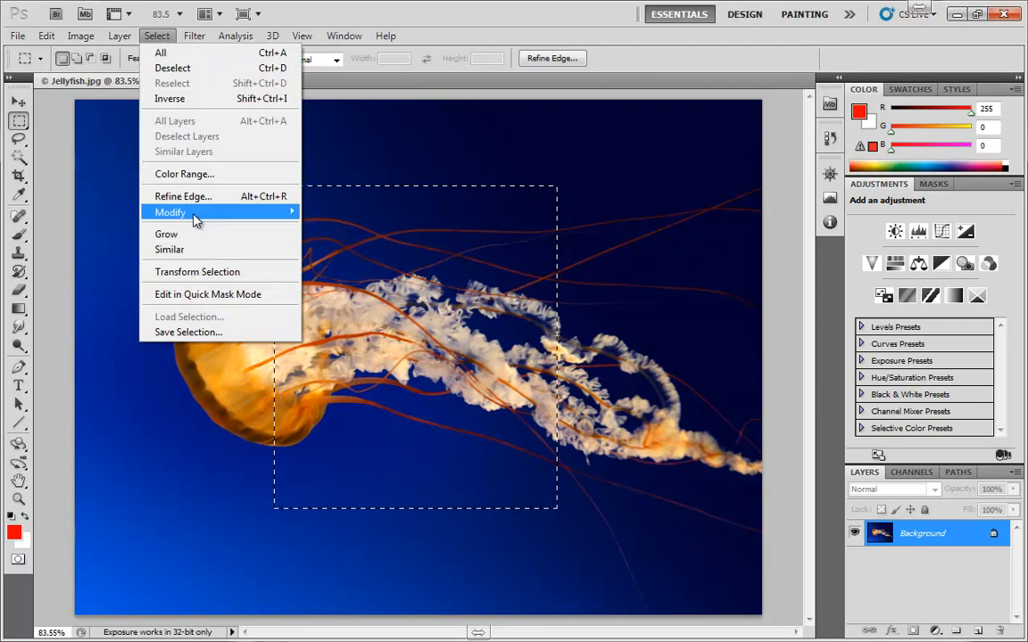
click(198, 271)
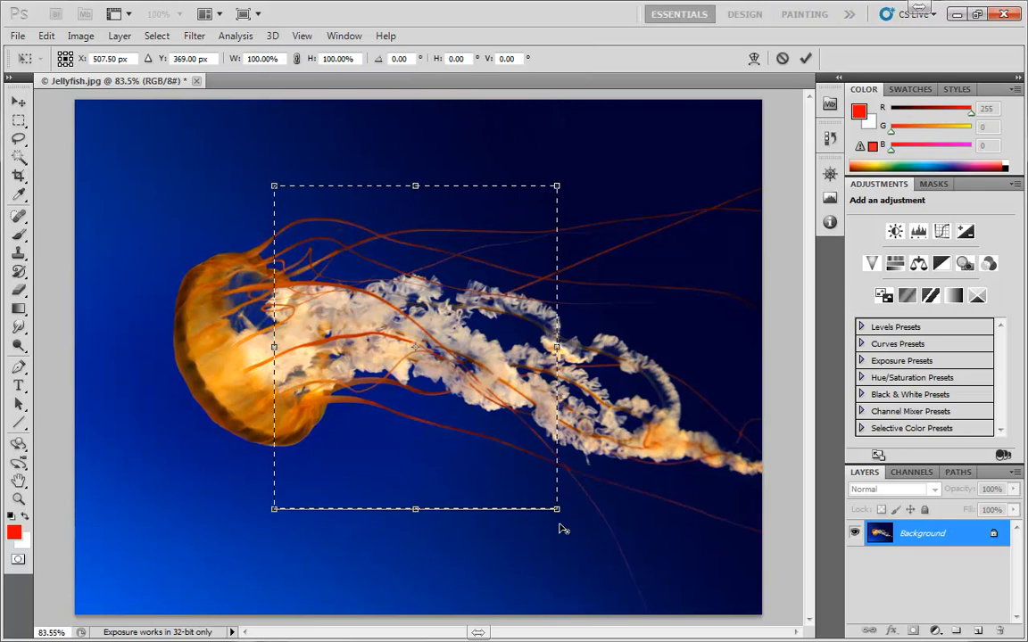
drag(558, 511, 603, 513)
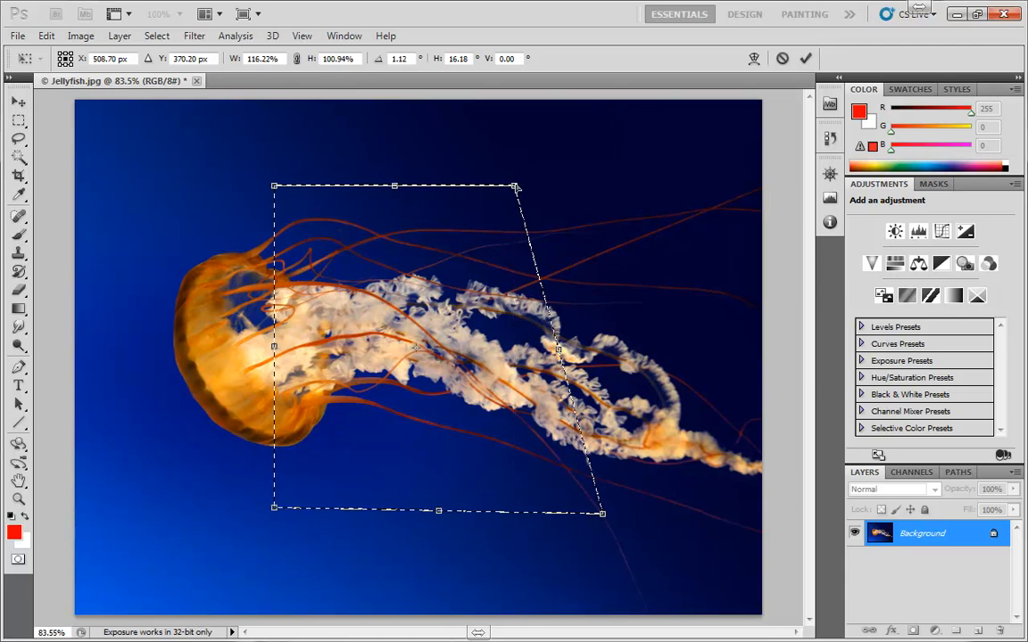
drag(517, 188, 549, 147)
drag(275, 185, 218, 319)
drag(275, 510, 354, 557)
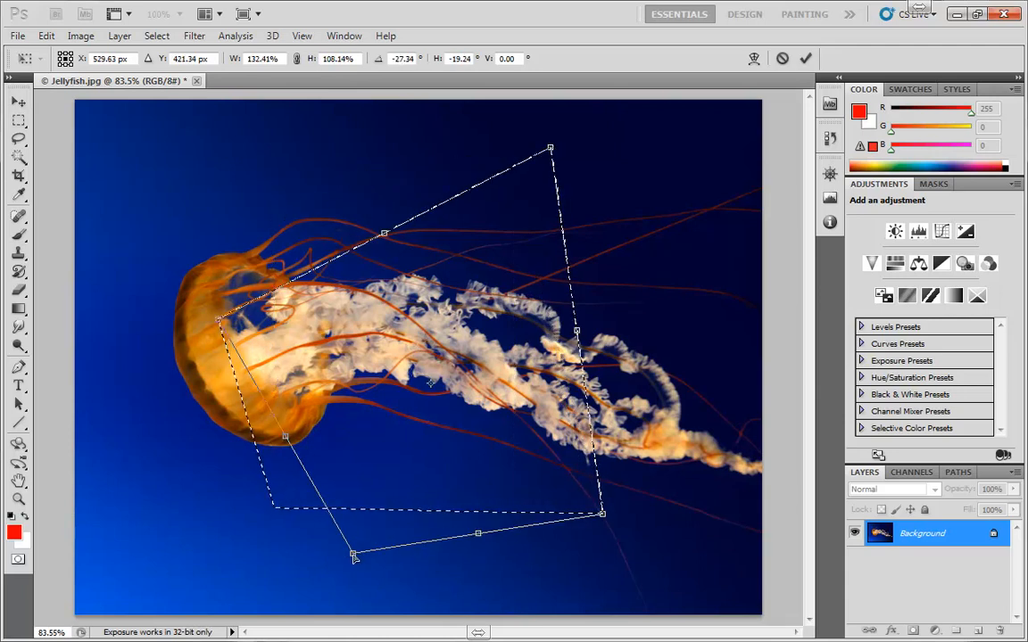
drag(219, 322, 157, 344)
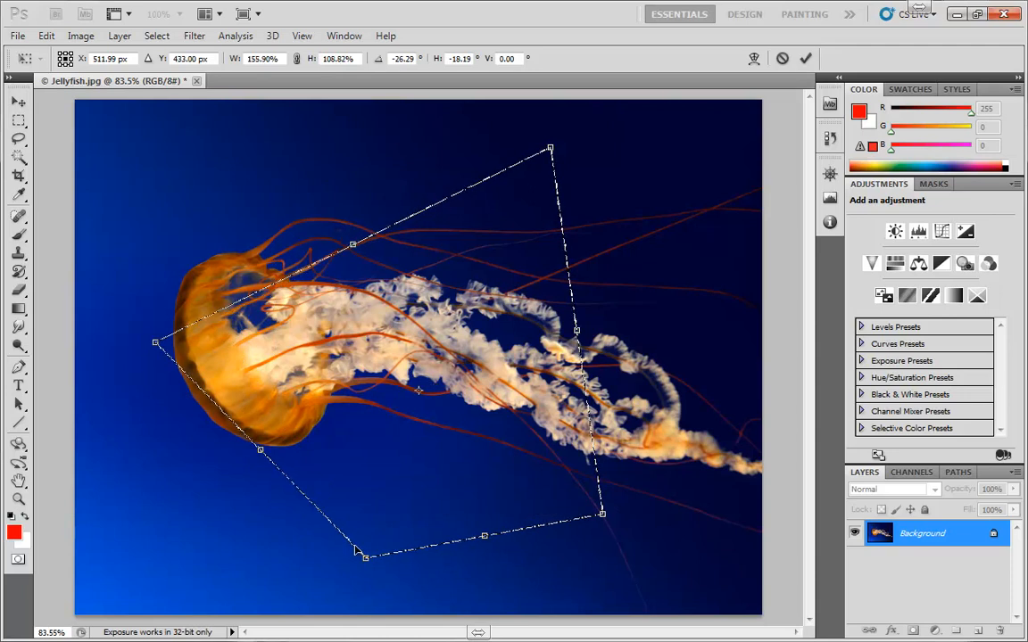
mouse_move(368, 561)
mouse_down()
mouse_move(316, 579)
mouse_move(363, 561)
mouse_up()
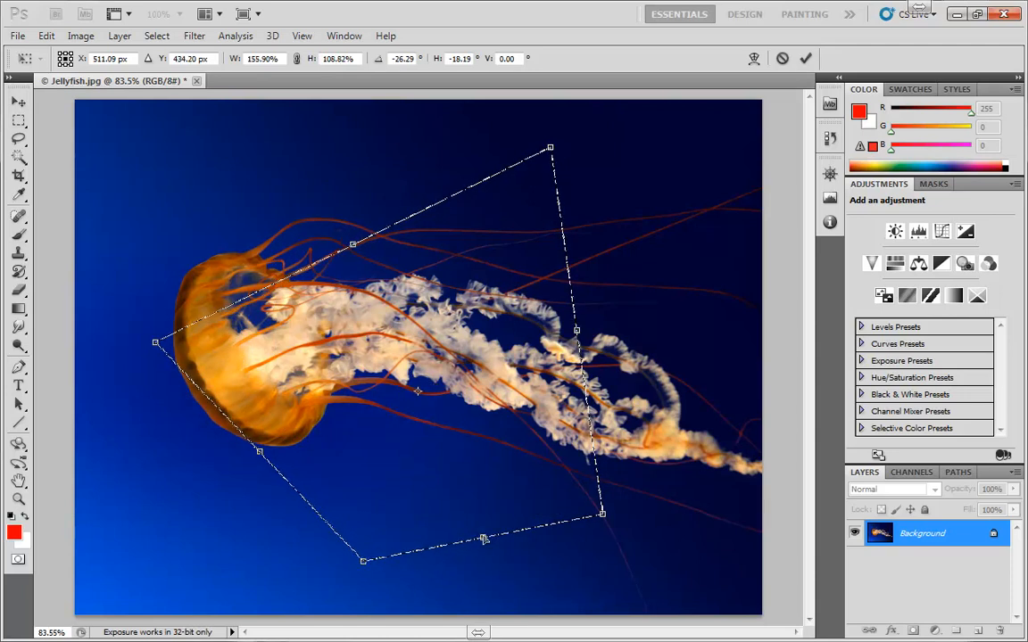
- Try shifting the bottom edge of the distorted outline to the right and its right edge inward
drag(484, 539, 527, 540)
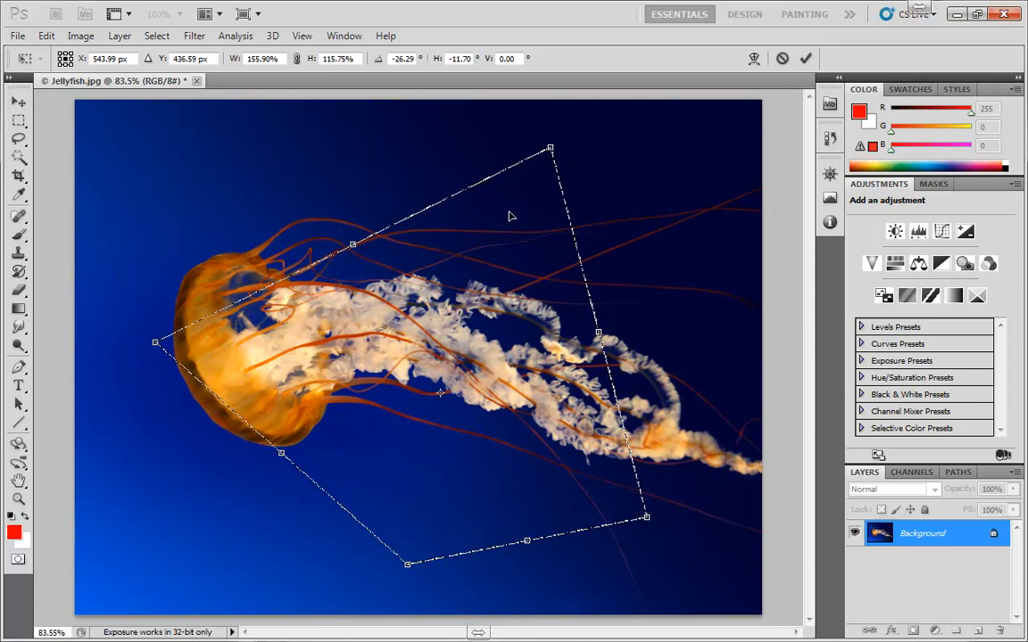
drag(601, 330, 457, 387)
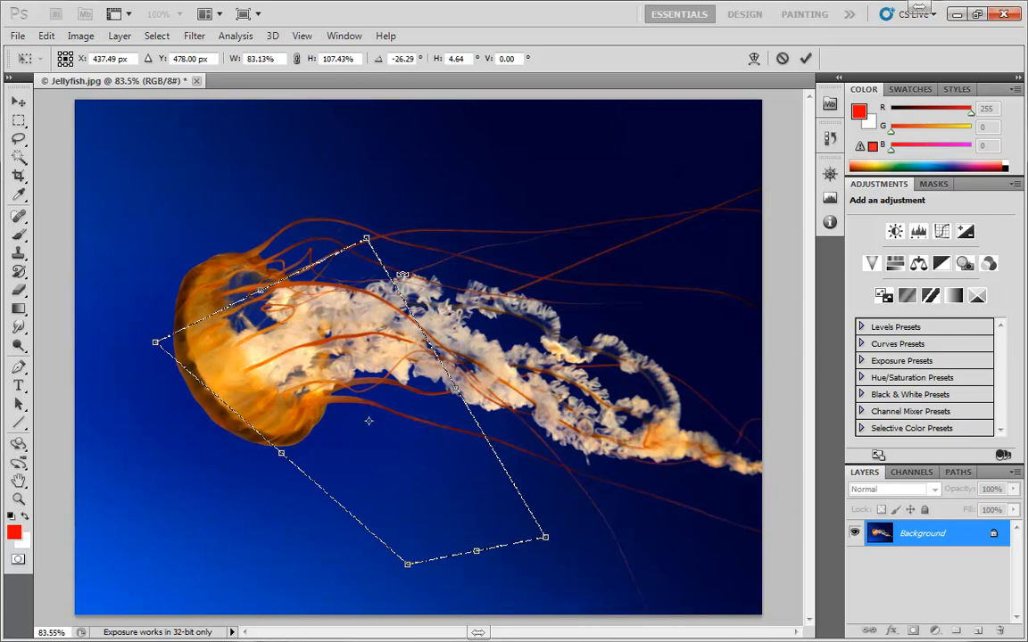
- Distort all four corners of the outline into a wide quadrilateral above the tentacles, taller on its left side
drag(359, 248, 621, 165)
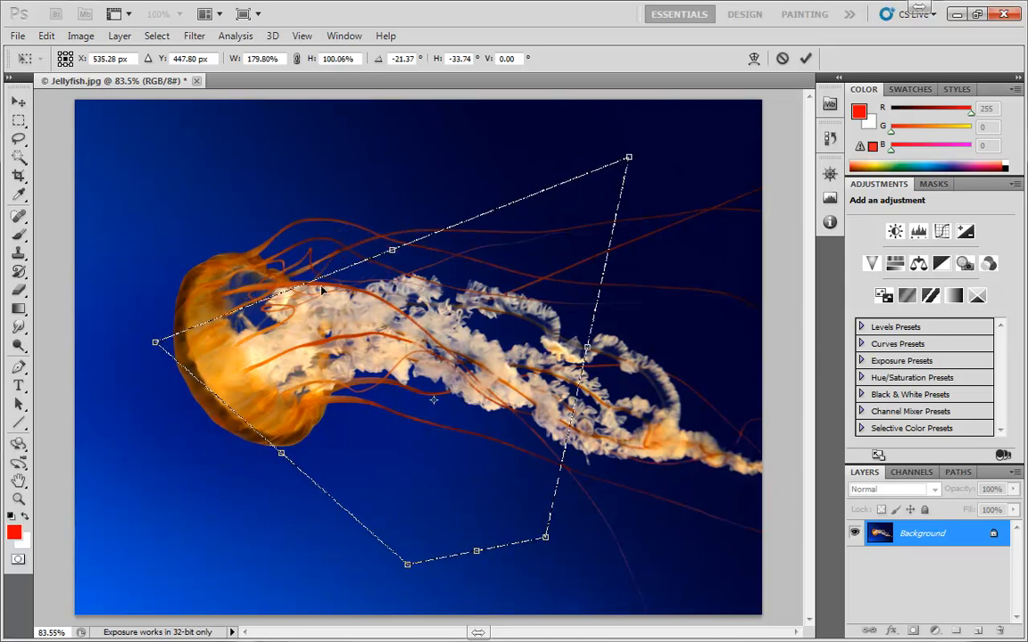
drag(156, 343, 312, 161)
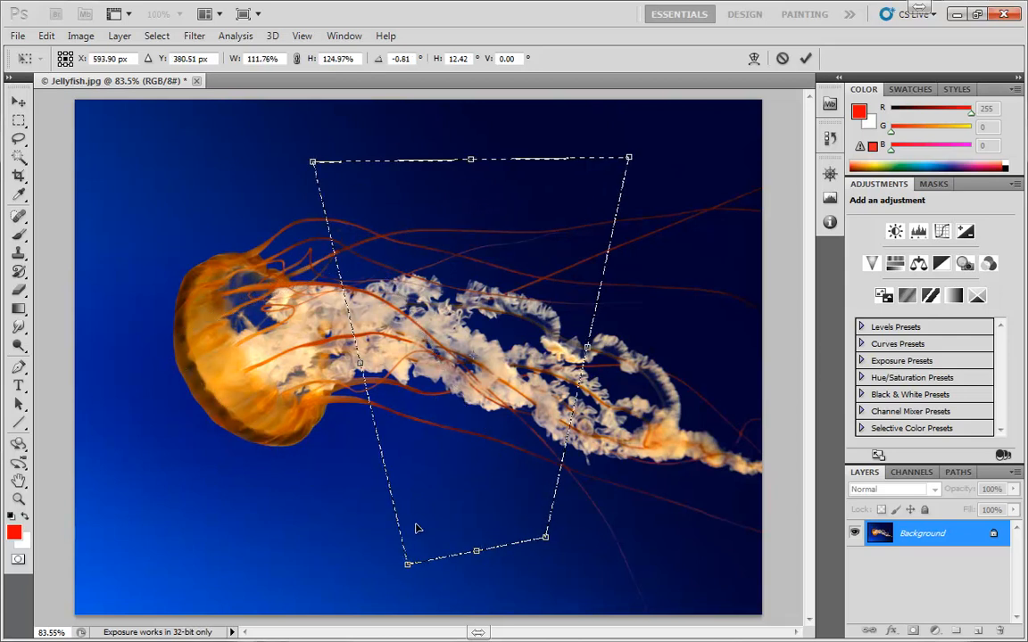
drag(411, 568, 319, 319)
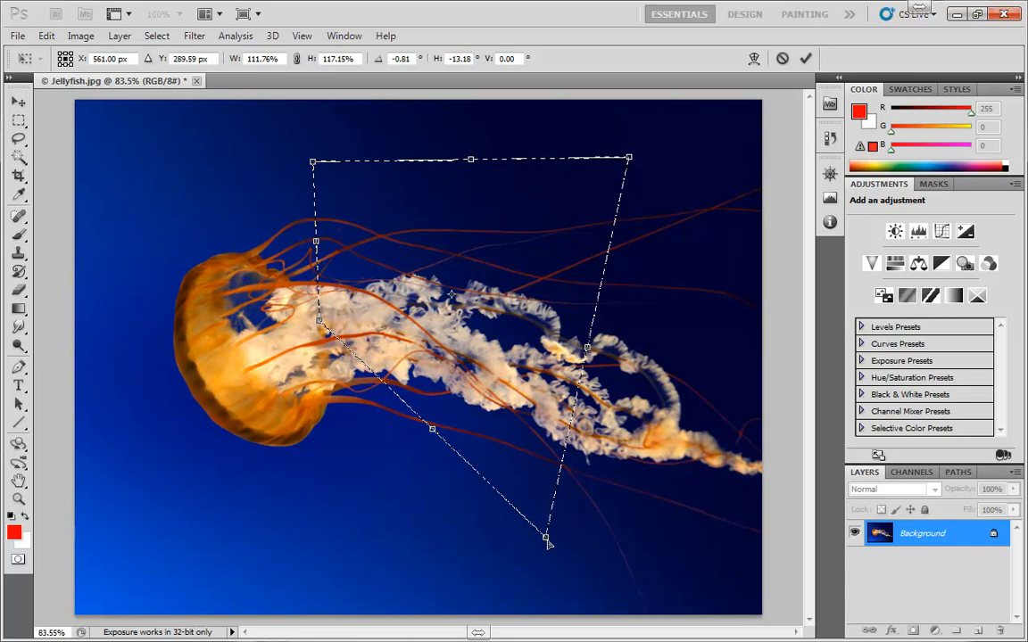
drag(545, 536, 628, 264)
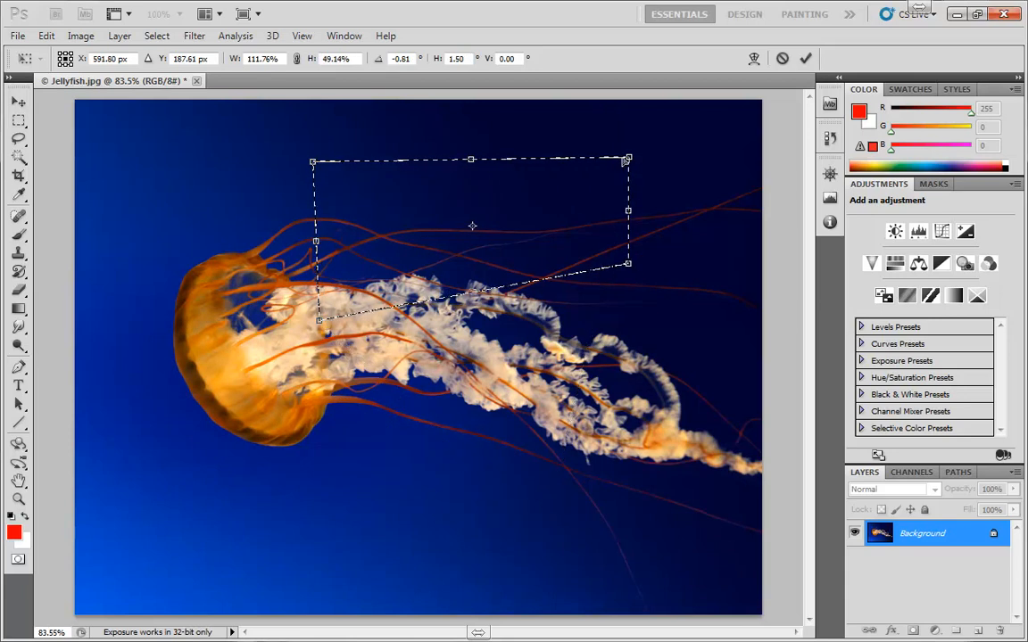
- Raise the quadrilateral's upper corners, extend its left edge outward, apply the transformation and fill the selection with the red foreground color
drag(631, 159, 628, 140)
drag(312, 161, 308, 127)
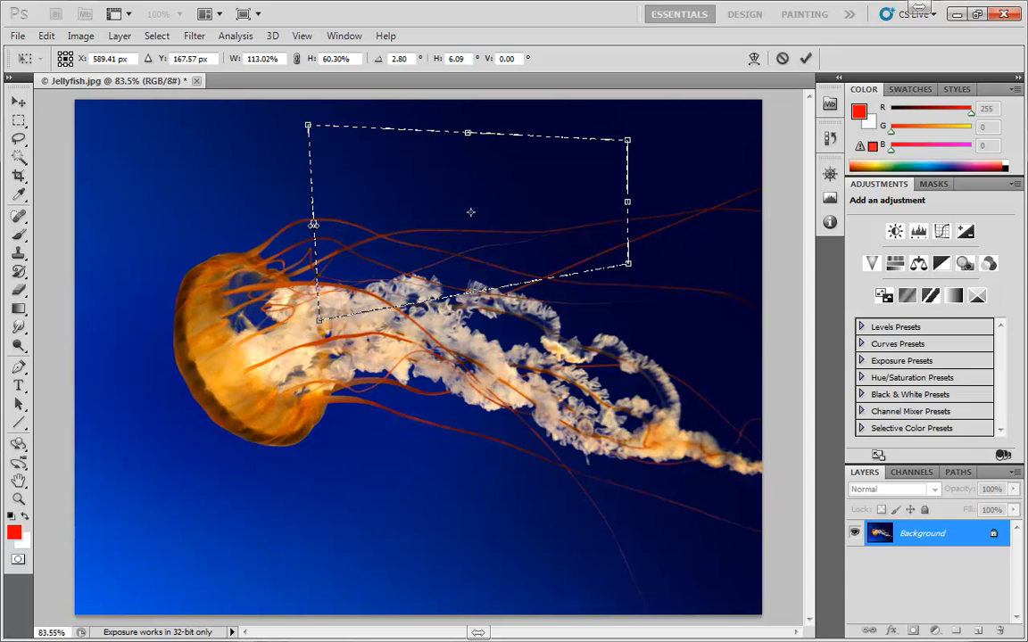
drag(315, 222, 233, 229)
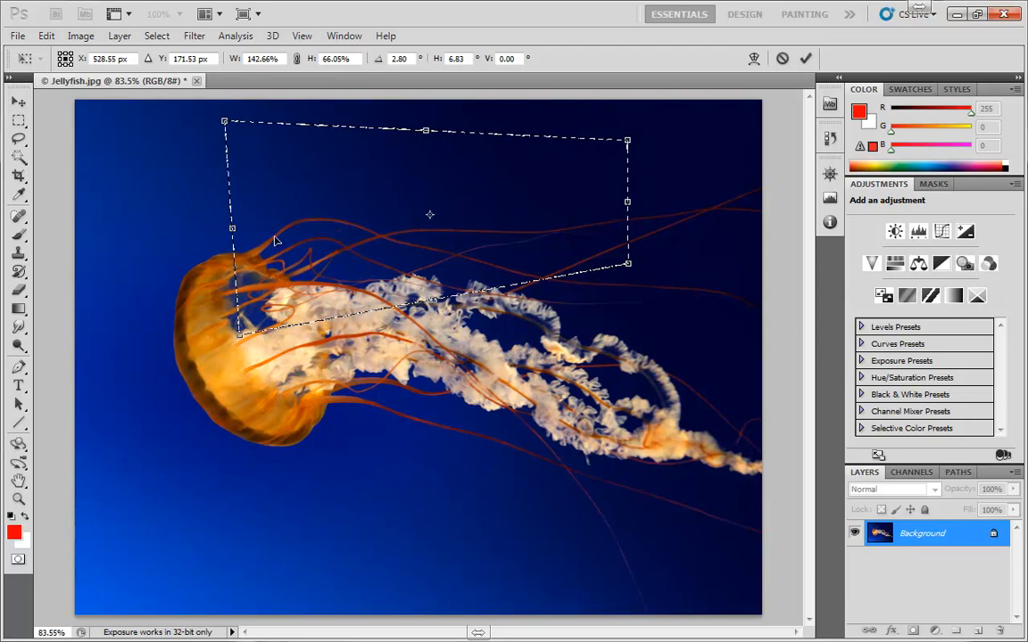
key(Return)
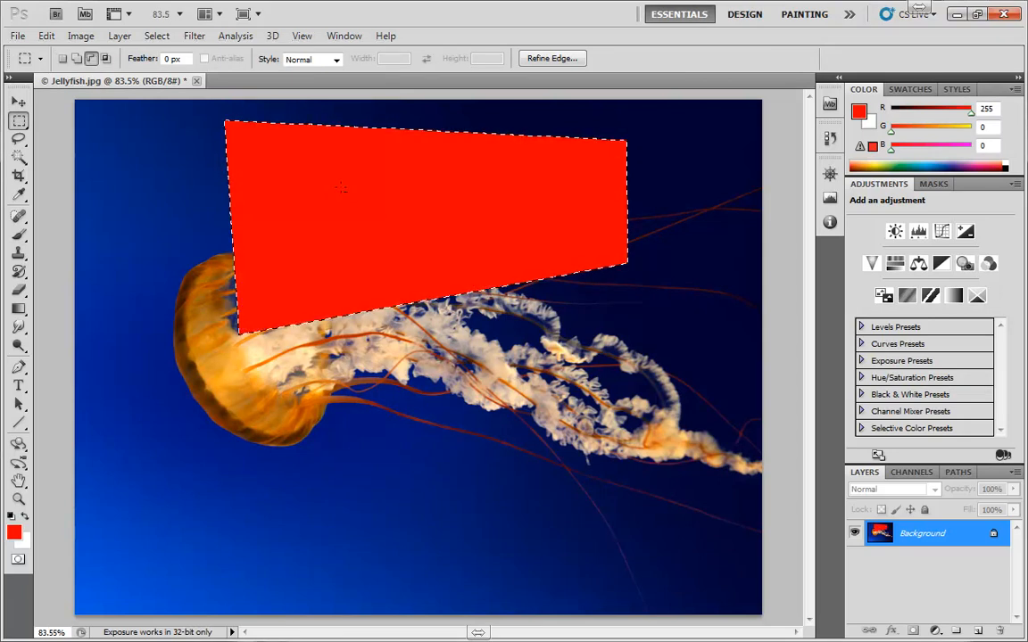
- Deselect the red-filled quadrilateral and restore its selection with Reselect
key(ctrl+d)
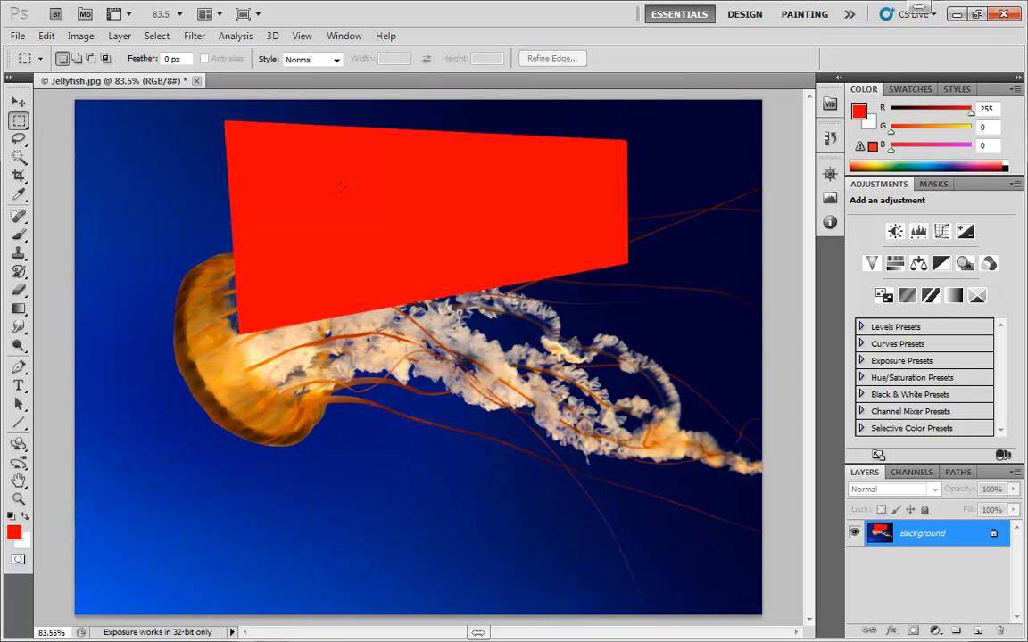
key(ctrl+shift+d)
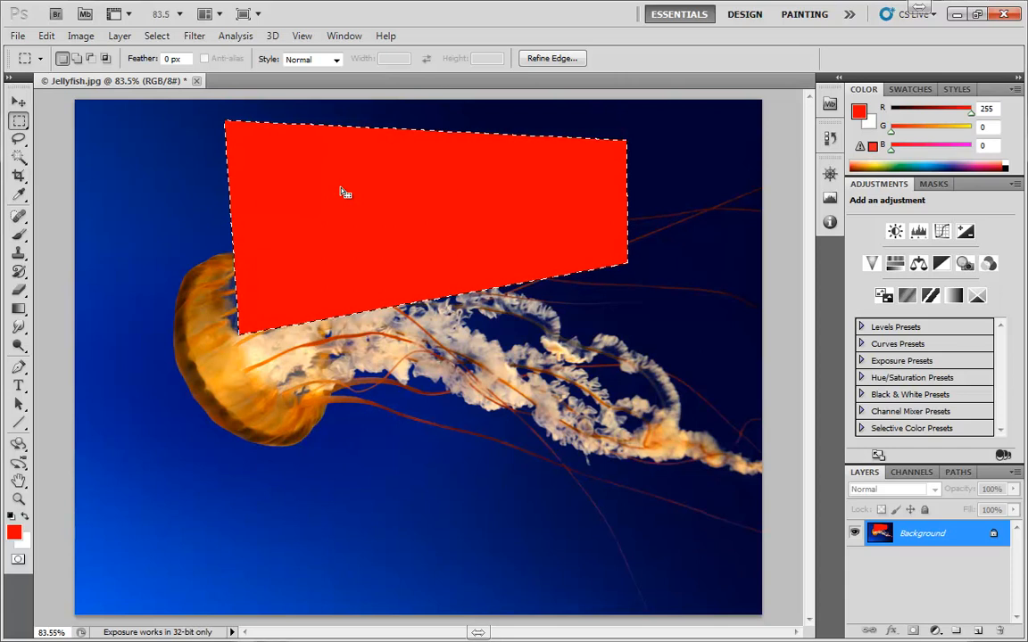